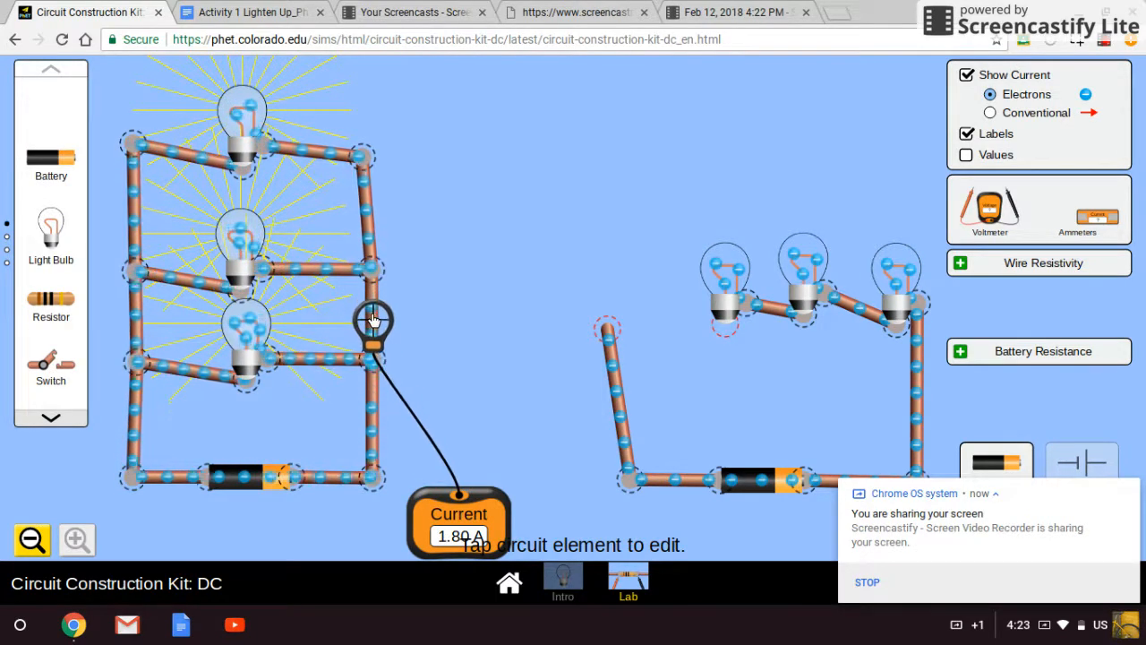
- Measure the current with the ammeter on the parallel circuit's right-hand wires and beside its battery
click(293, 359)
drag(377, 327, 381, 455)
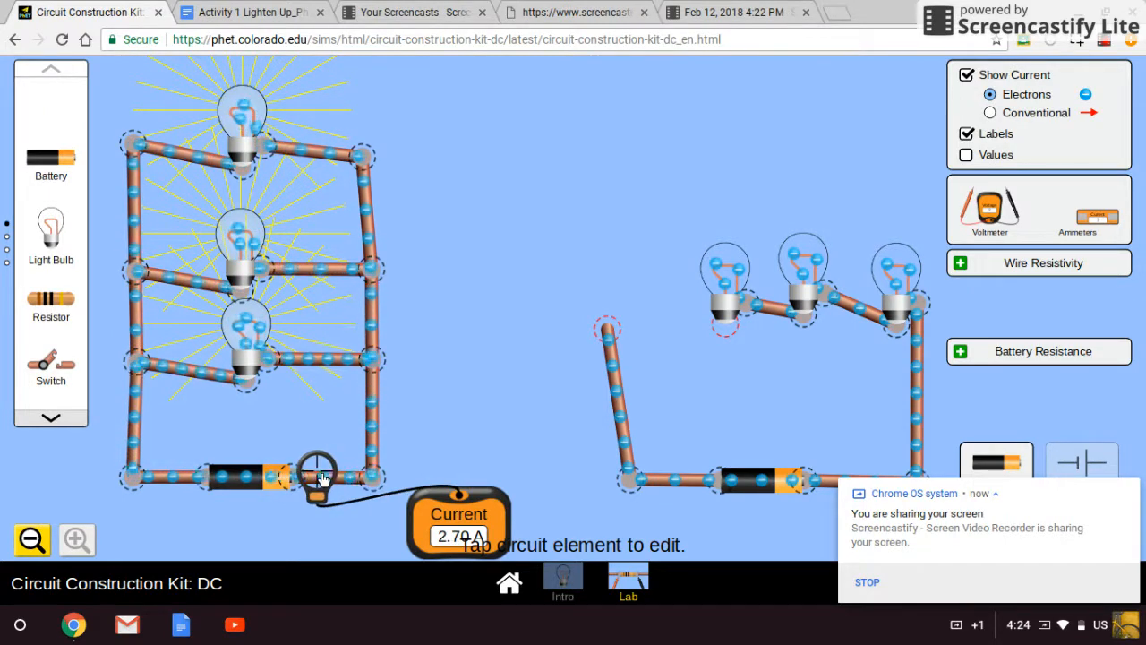
drag(324, 479, 369, 411)
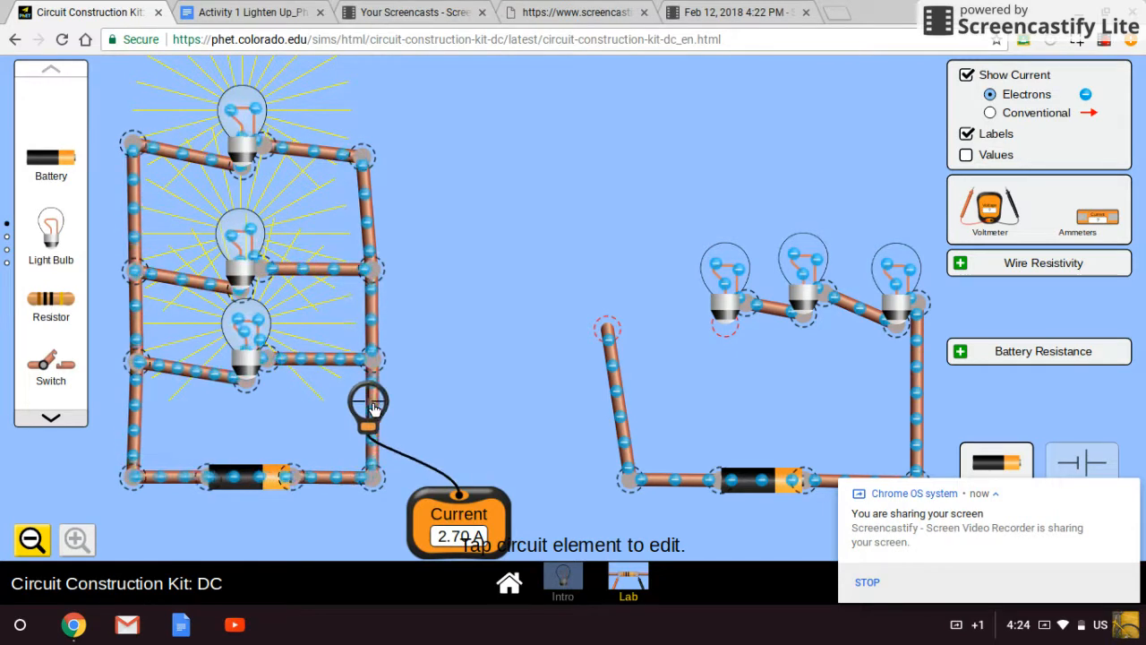
drag(374, 408, 376, 408)
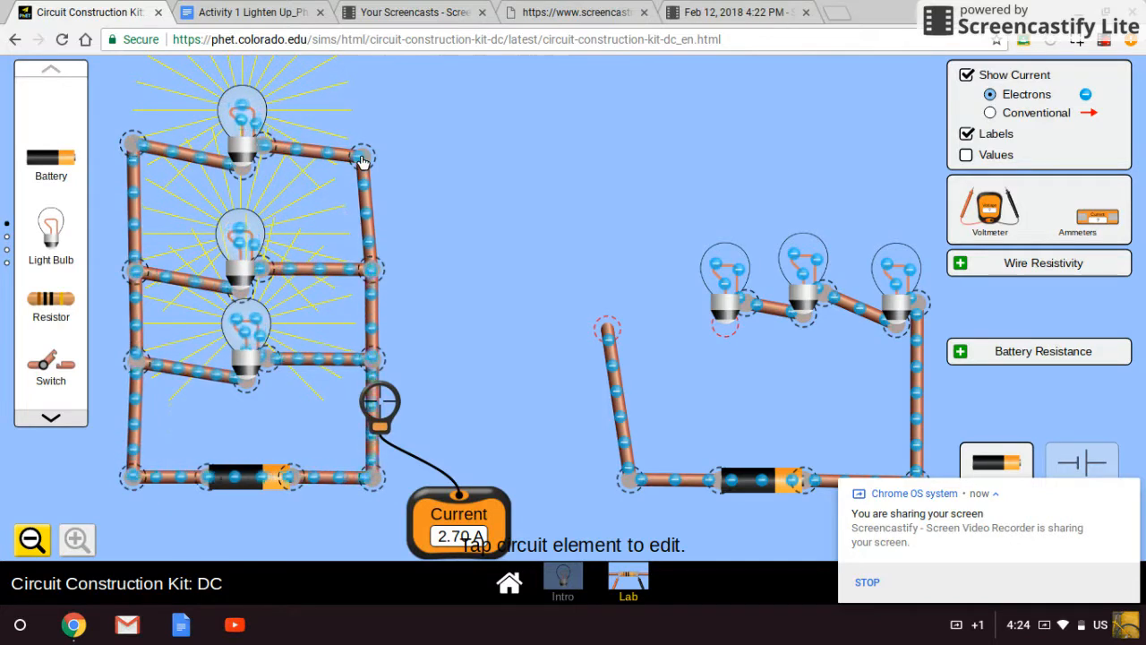
- Disconnect the top bulb's branch at its right junction and measure the current in the main wire near the battery
click(362, 160)
click(410, 138)
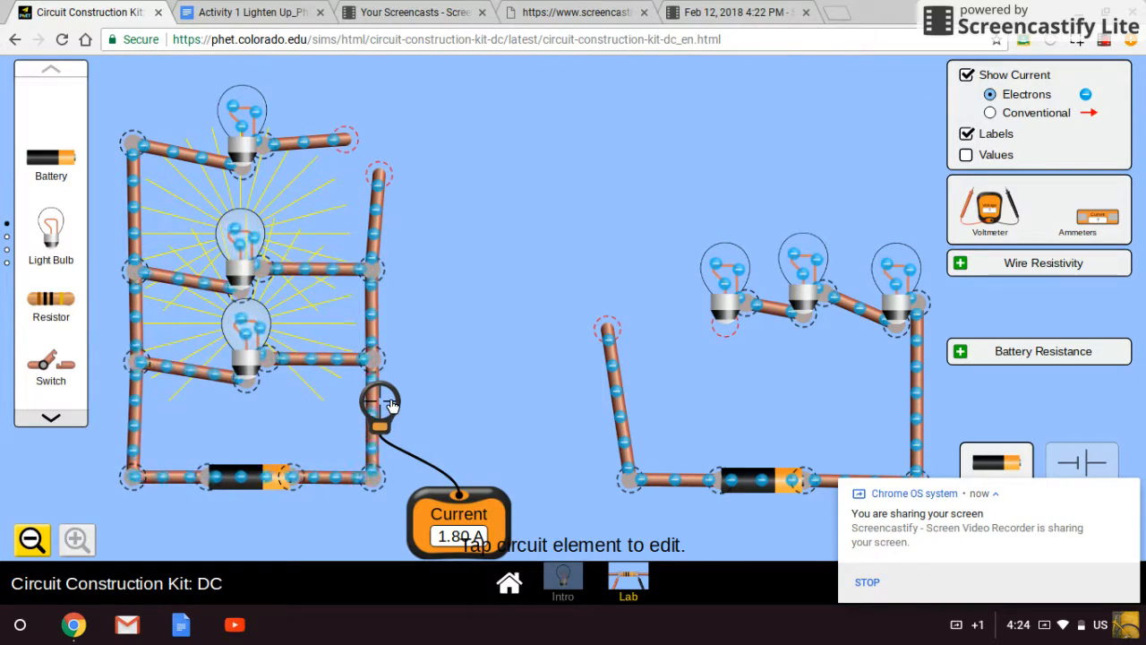
drag(390, 405, 386, 408)
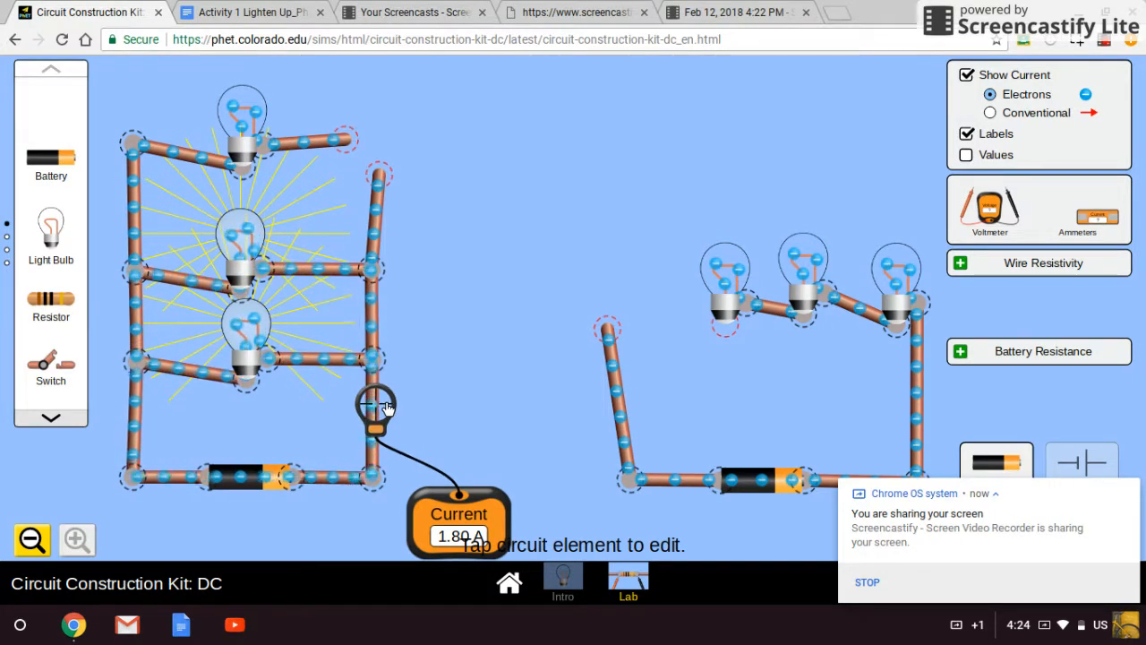
drag(369, 367, 381, 414)
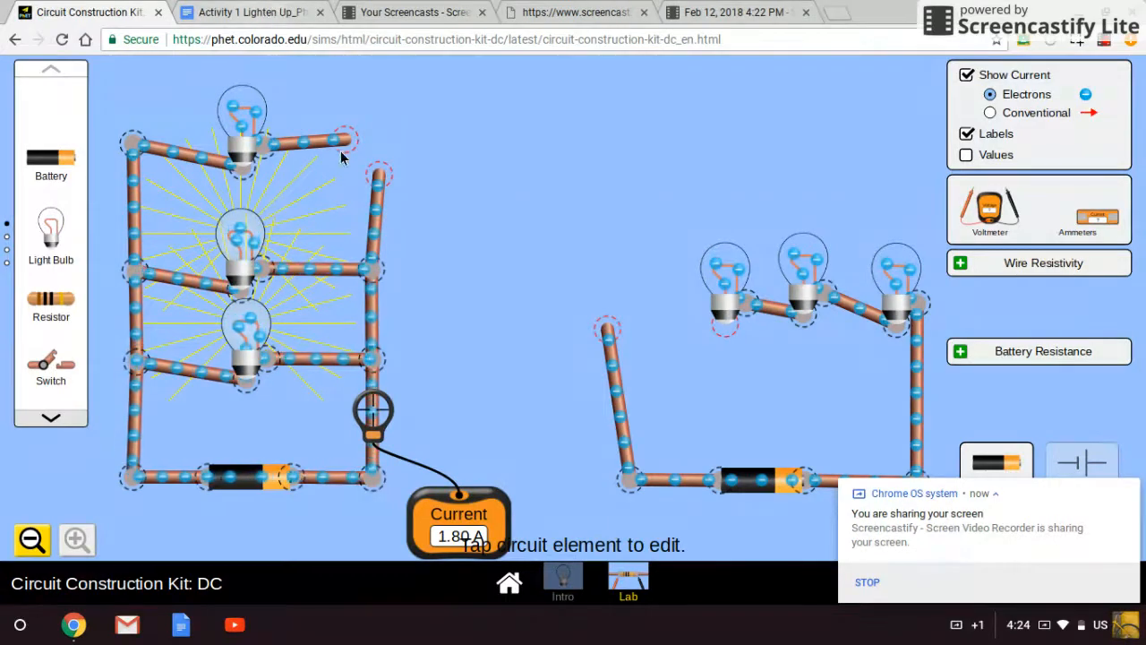
mouse_move(380, 428)
mouse_down()
mouse_move(387, 441)
mouse_move(375, 434)
mouse_up()
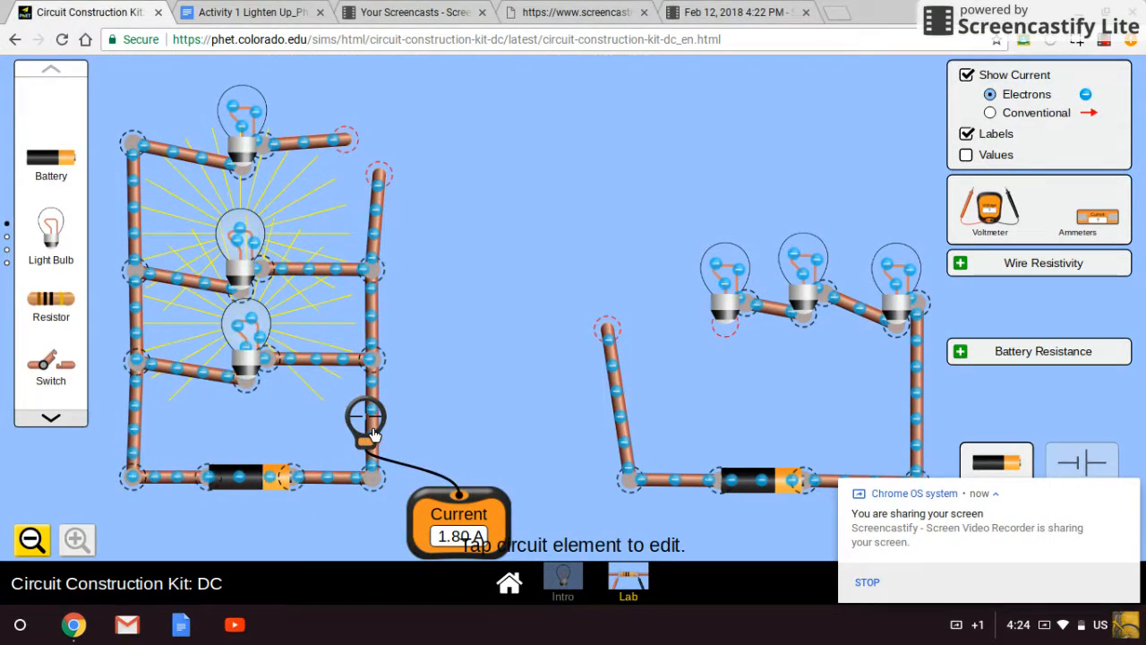
- Reconnect the top bulb's branch to the right side, and reattach the loosened lowest bulb to its wire
drag(345, 141, 379, 176)
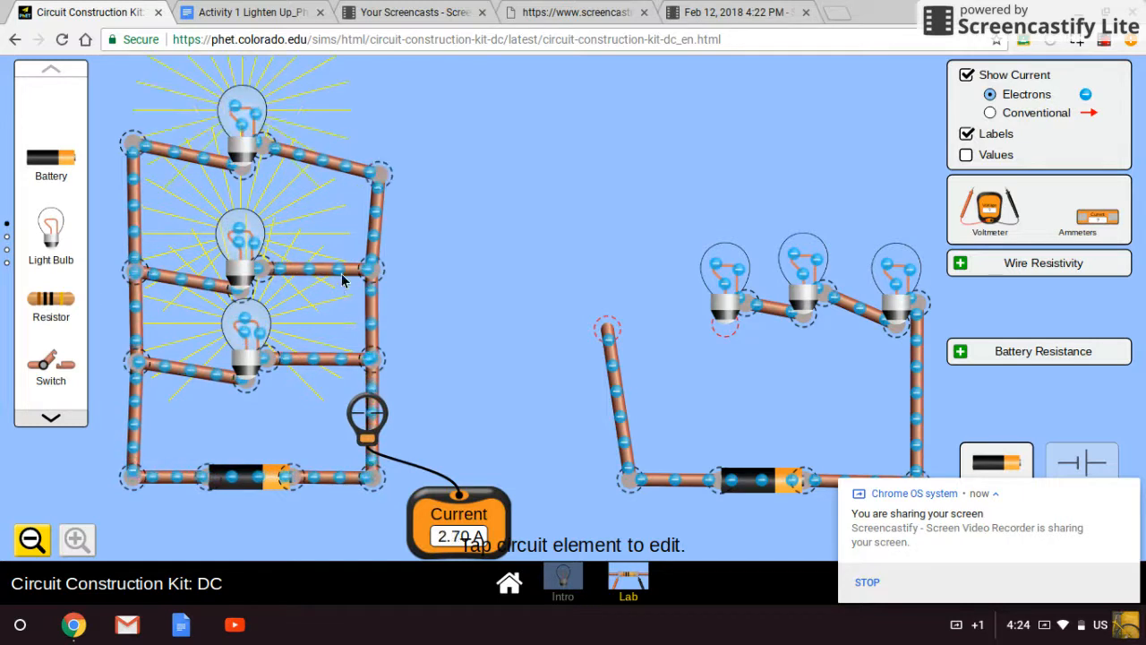
click(260, 271)
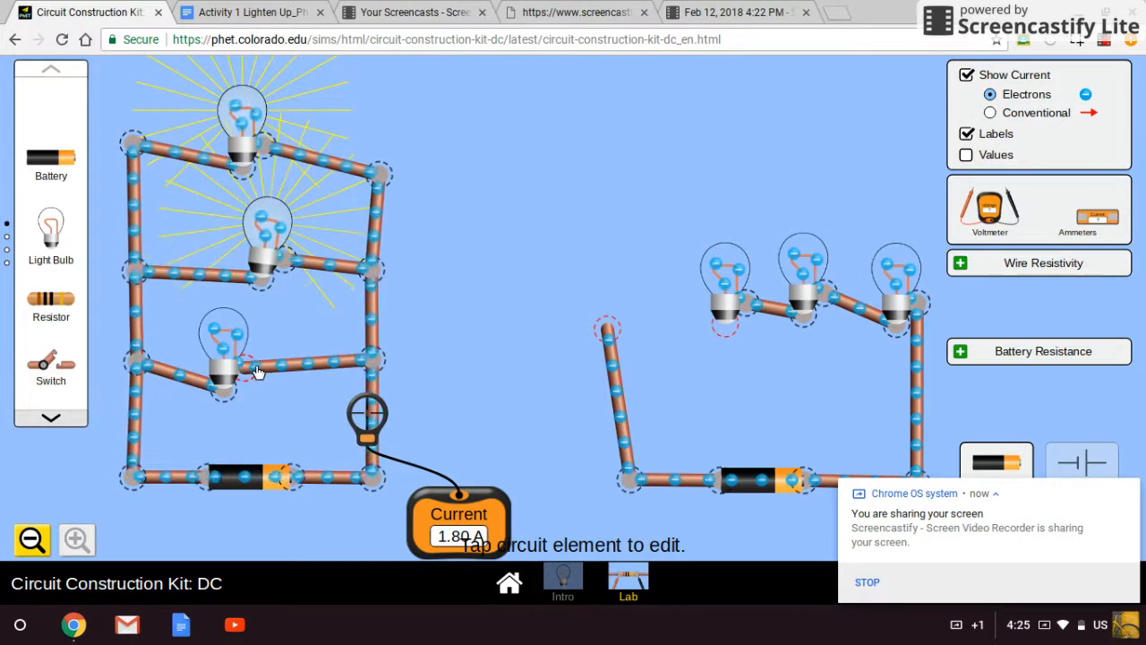
drag(226, 358, 254, 349)
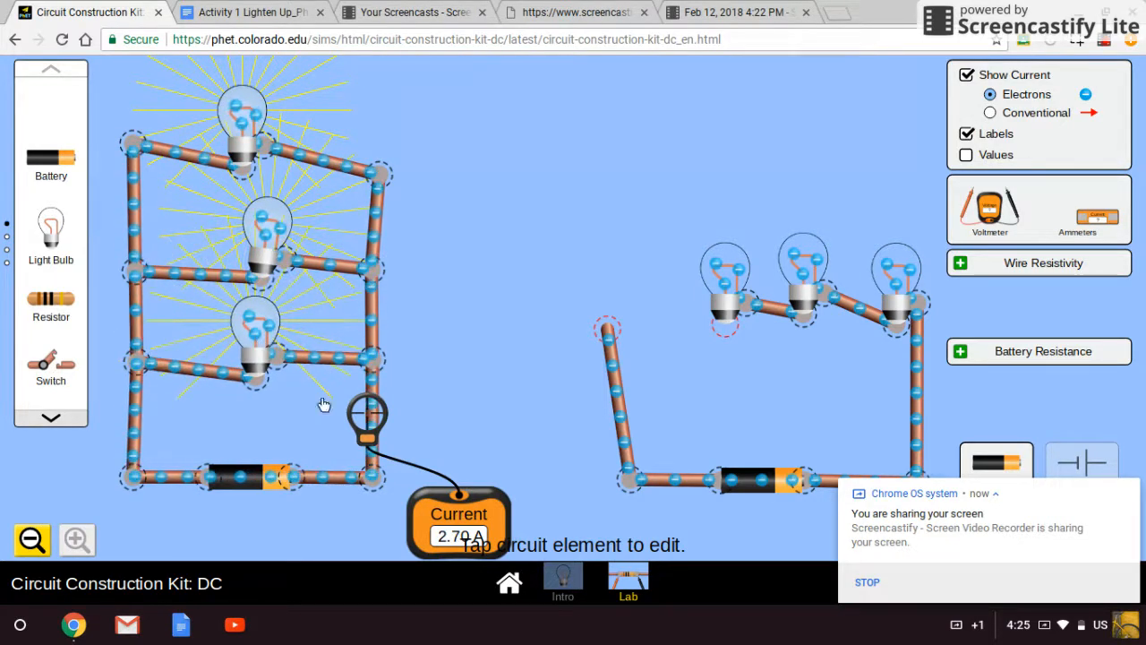
- Lift the ammeter probe off the parallel circuit and place it back on the lower right wire to measure the total current
drag(381, 423, 441, 376)
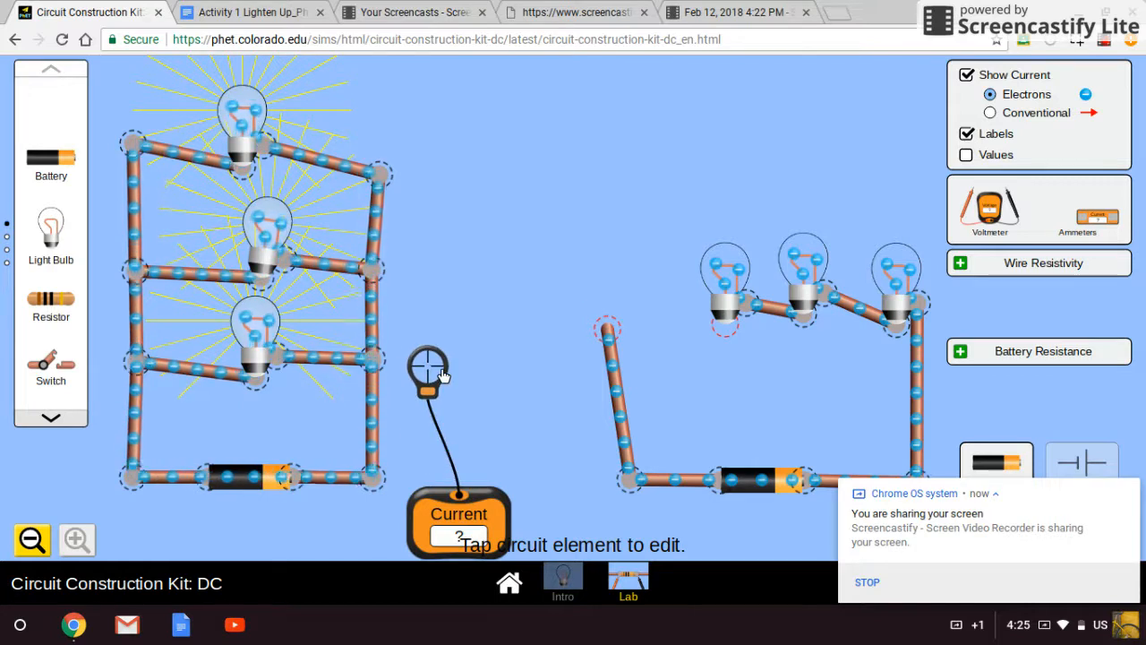
drag(443, 377, 416, 360)
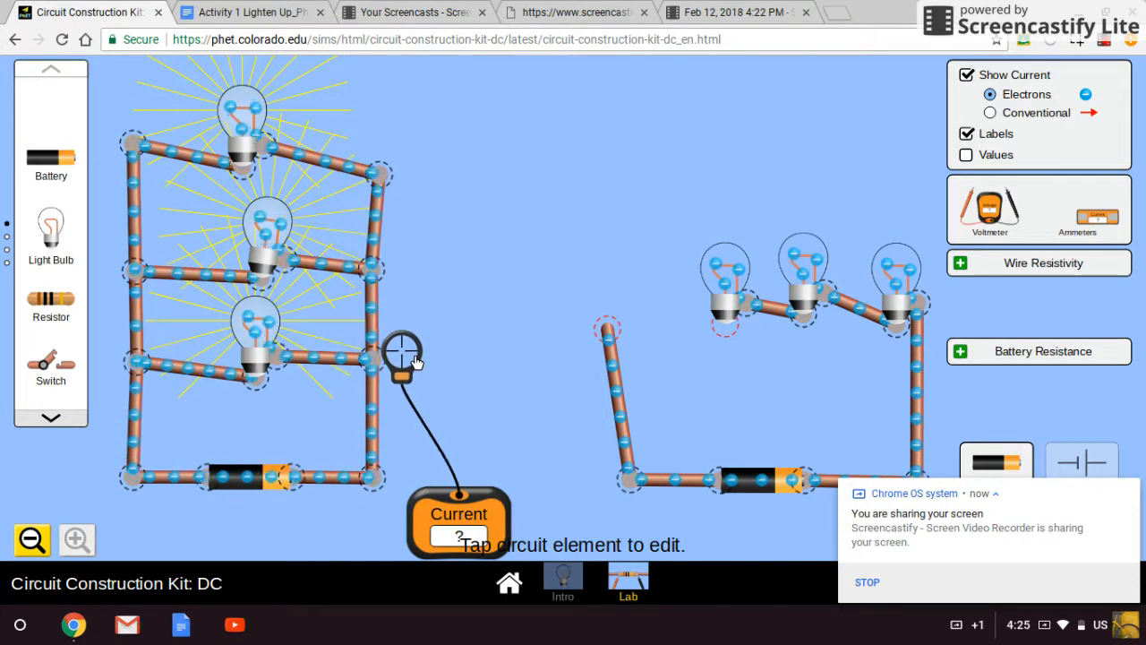
click(343, 482)
drag(400, 359, 378, 432)
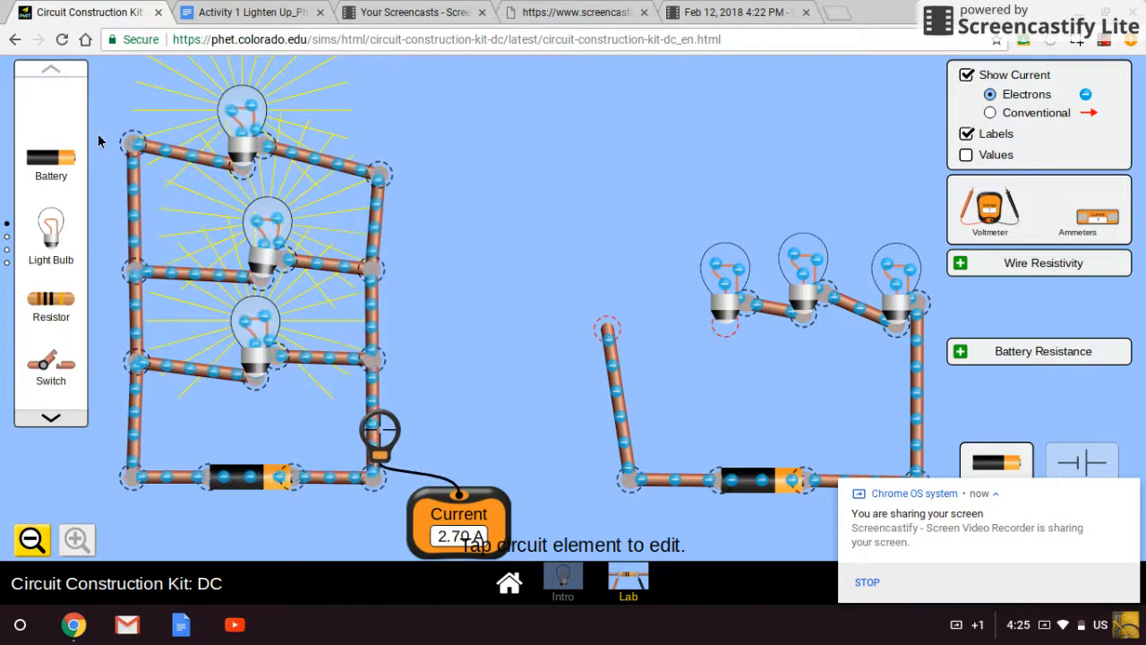
- Detach the long wire from the unfinished circuit and attach it upright to the parallel circuit's top right junction
click(641, 483)
click(591, 521)
drag(616, 469, 382, 176)
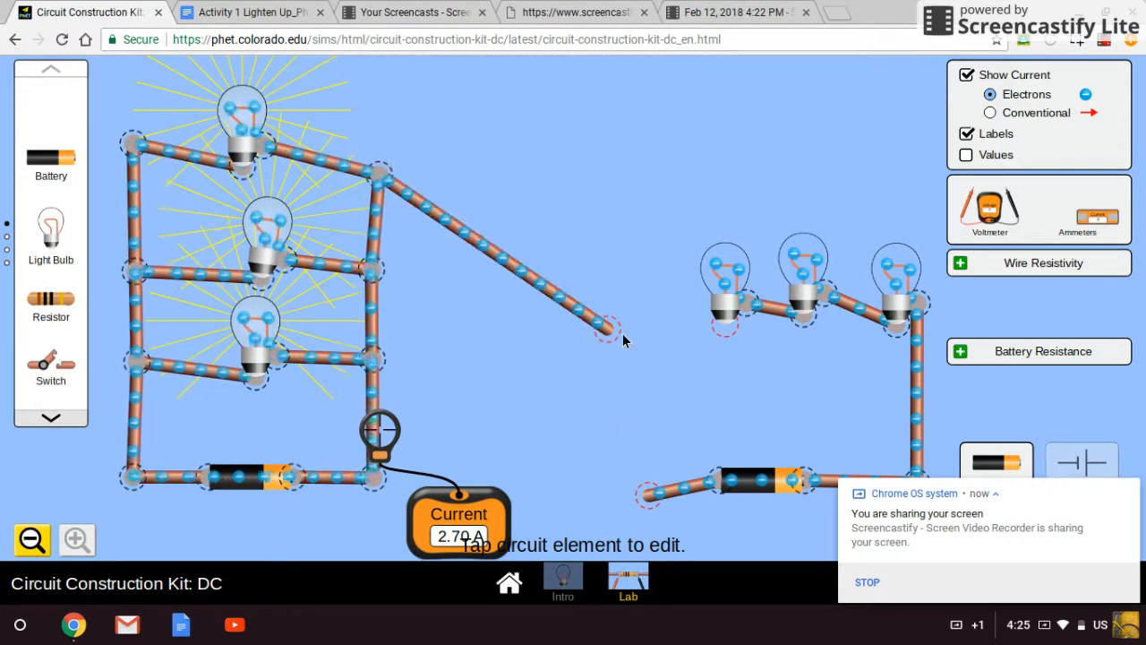
drag(609, 329, 376, 103)
- Cut the leftmost bulb off the unfinished circuit and place it above the parallel circuit's top bulb
click(745, 305)
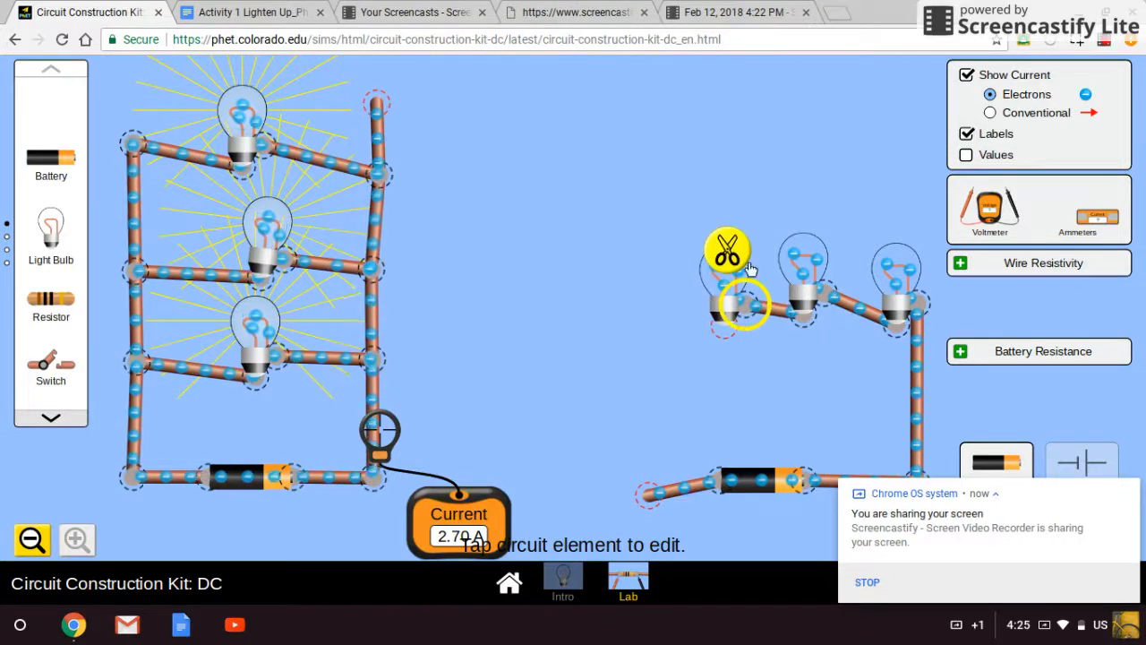
click(728, 251)
drag(711, 300, 233, 87)
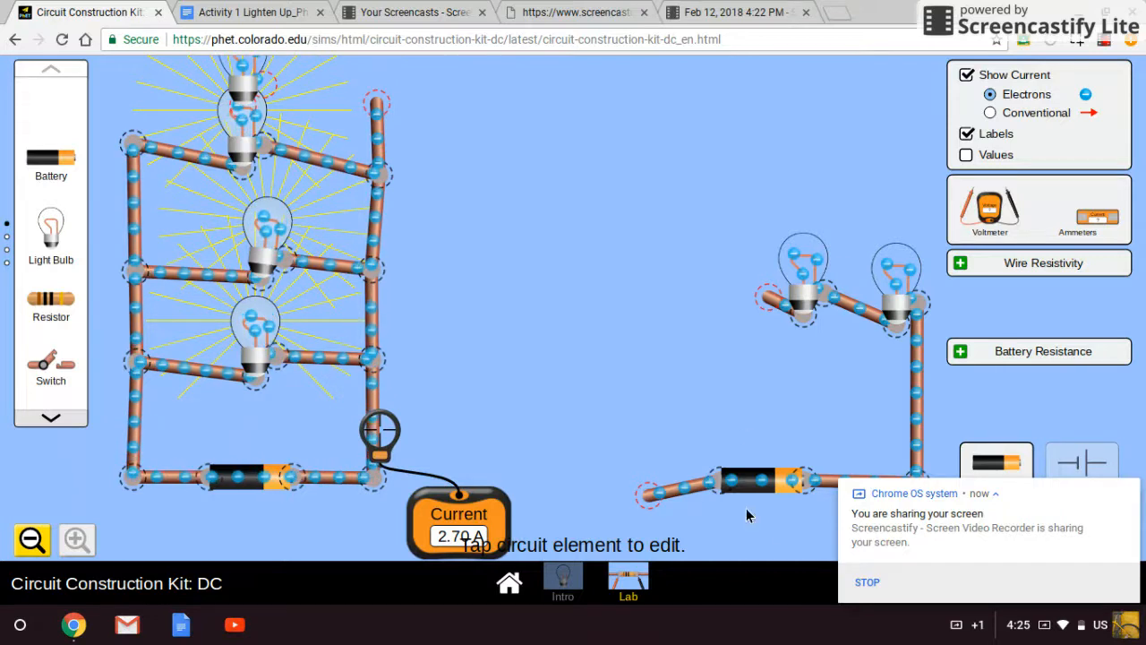
- Detach the wire from the second battery and use it to connect the added bulb's side contact to the new upright wire
click(709, 485)
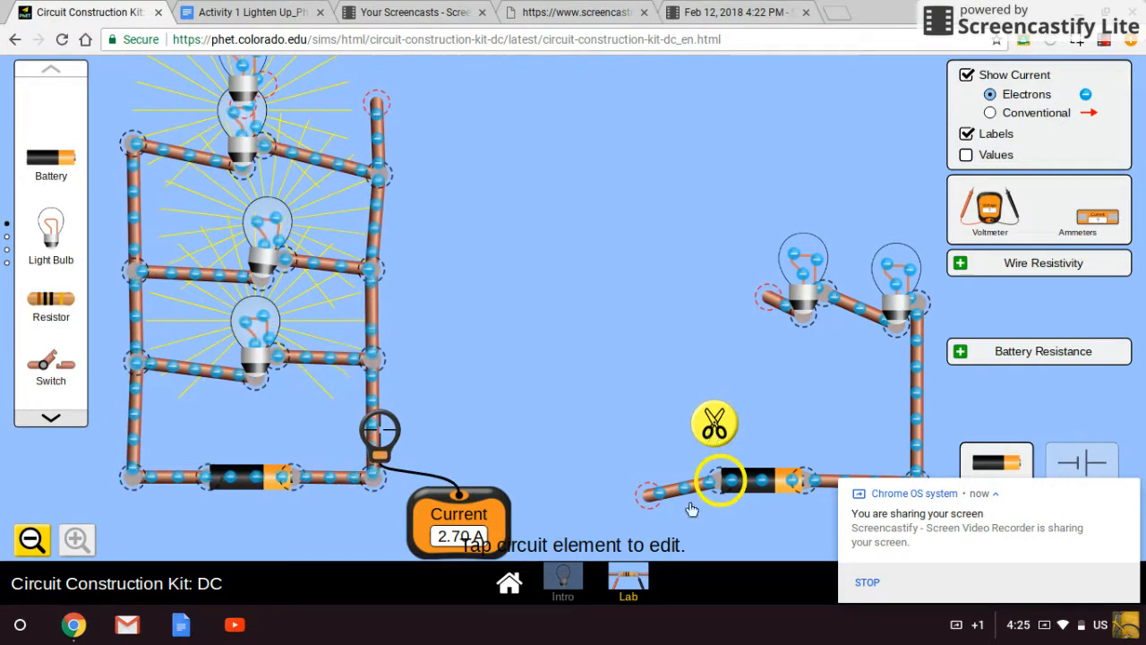
click(714, 422)
drag(702, 485, 367, 103)
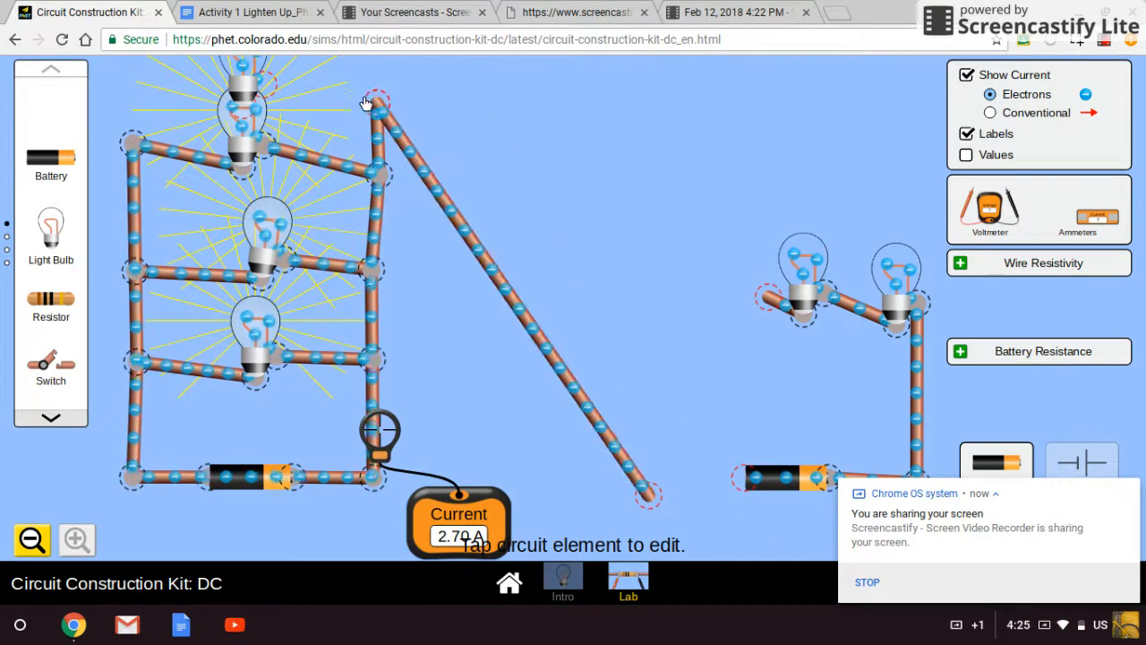
drag(651, 496, 475, 68)
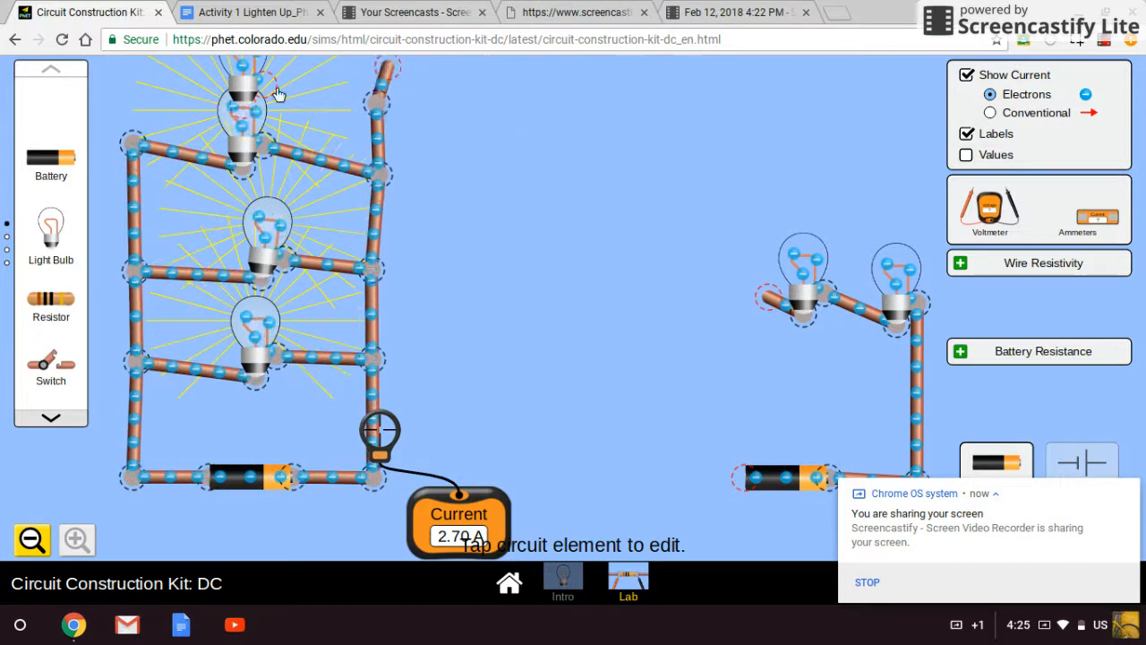
drag(341, 89, 258, 96)
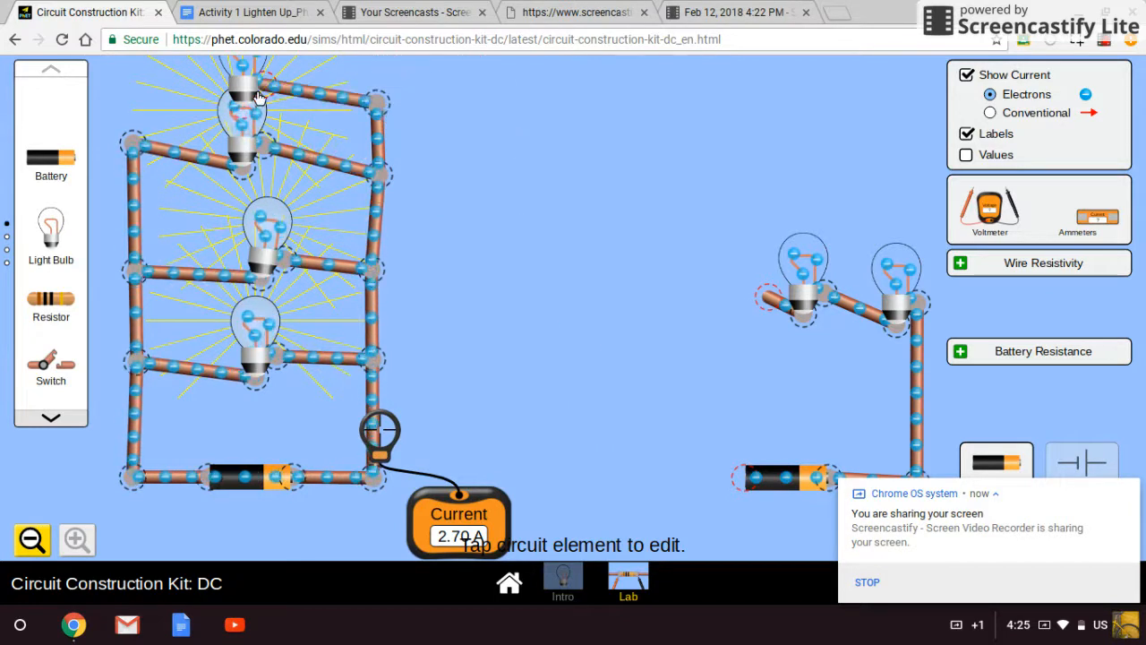
- Detach the short wire from the spare bulb's base and run it from the added bulb's base toward the circuit's left side
click(802, 314)
click(812, 370)
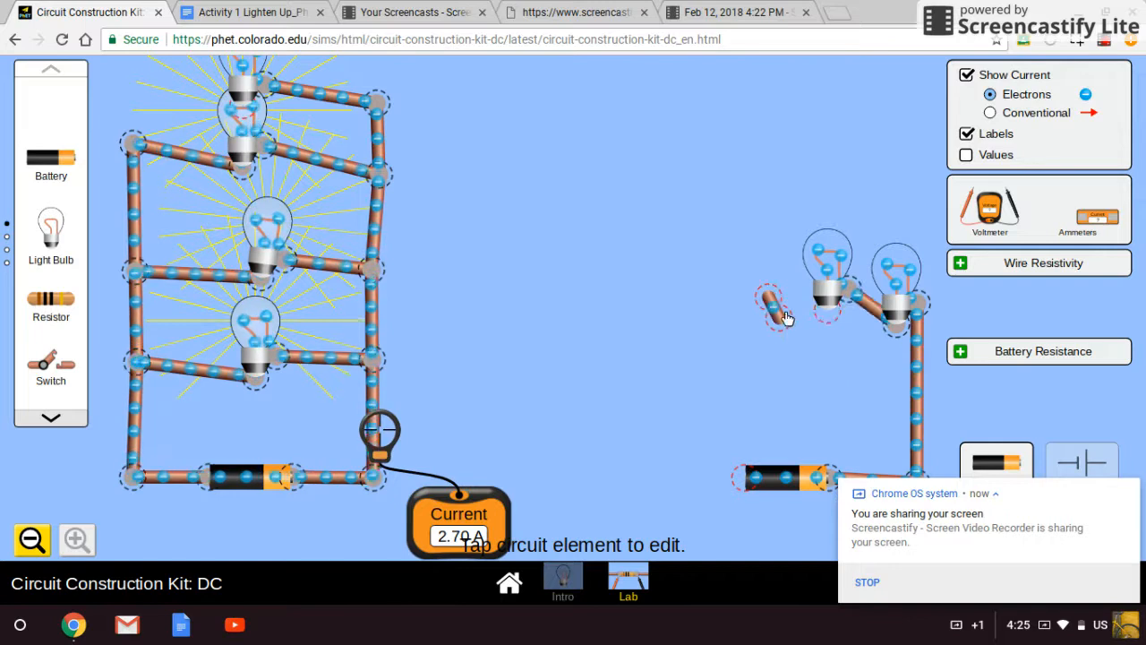
drag(778, 321, 232, 112)
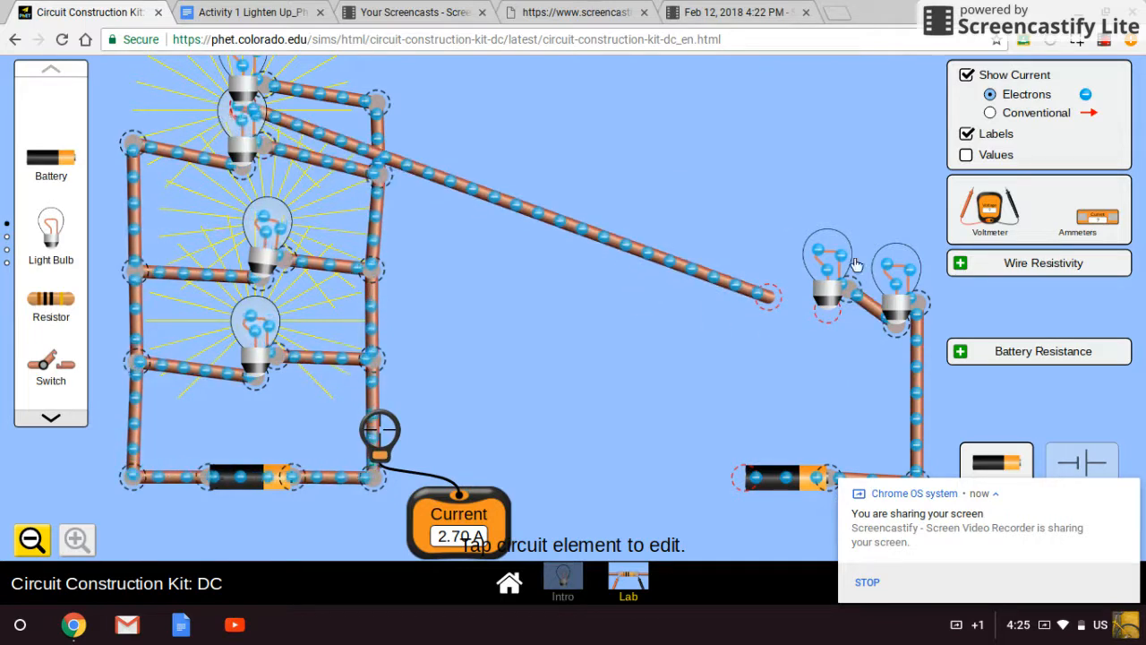
drag(768, 296, 141, 92)
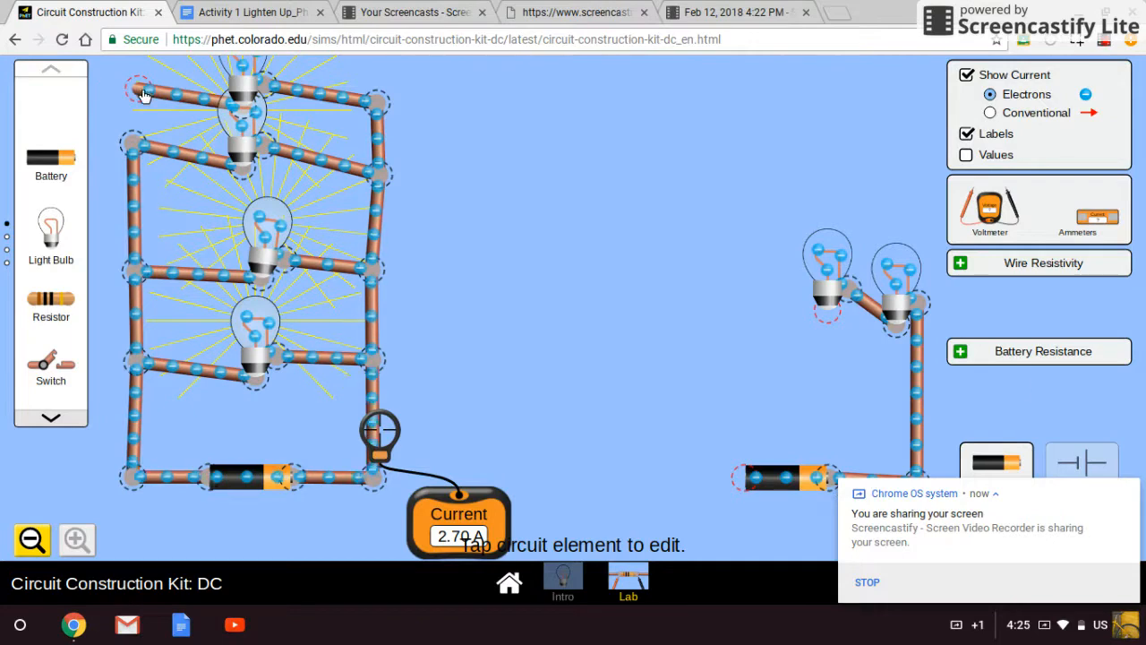
- Cut free the wire between the two spare bulbs and use it to join the added bulb's branch to the top left junction
click(856, 297)
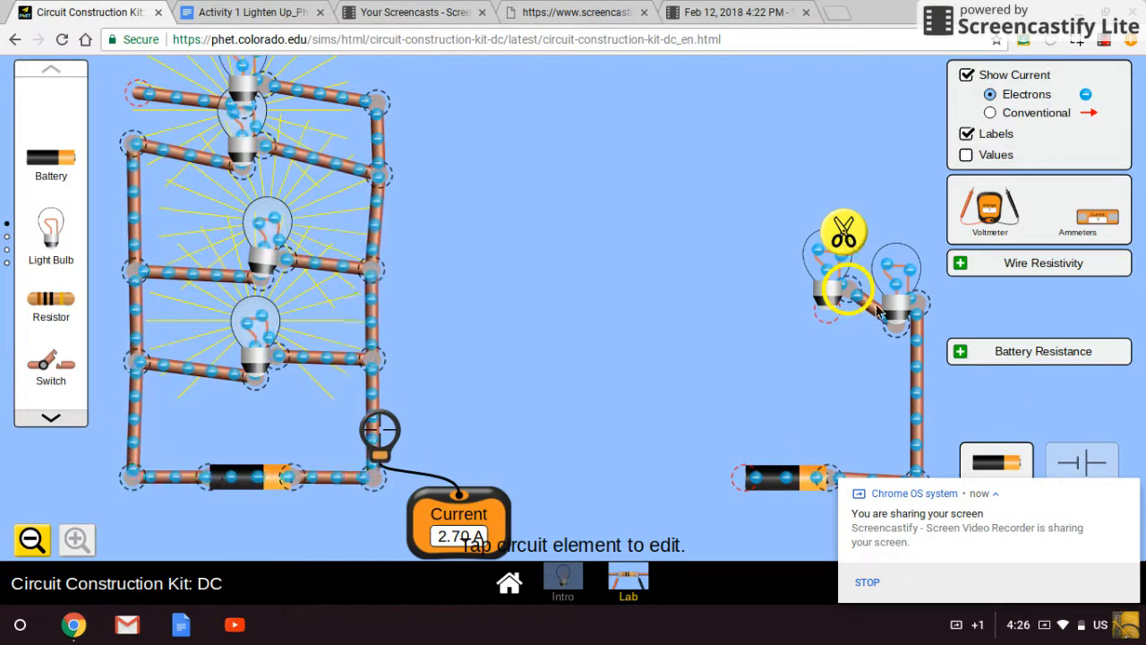
click(895, 330)
click(891, 381)
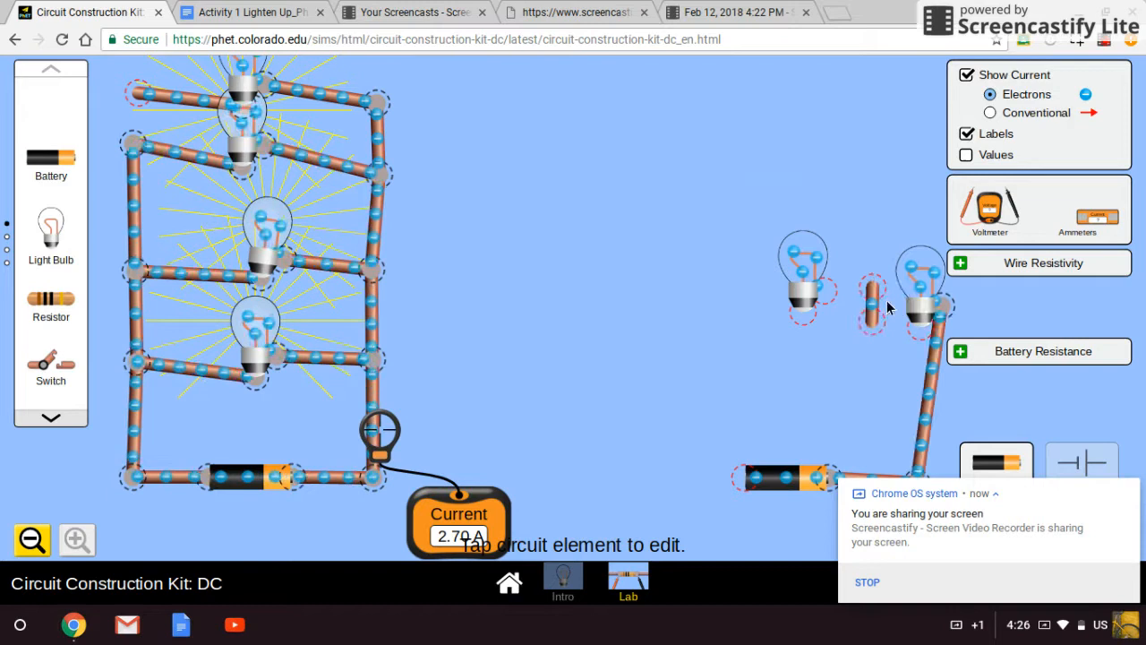
drag(871, 328, 22, 143)
drag(152, 129, 143, 109)
drag(869, 296, 71, 130)
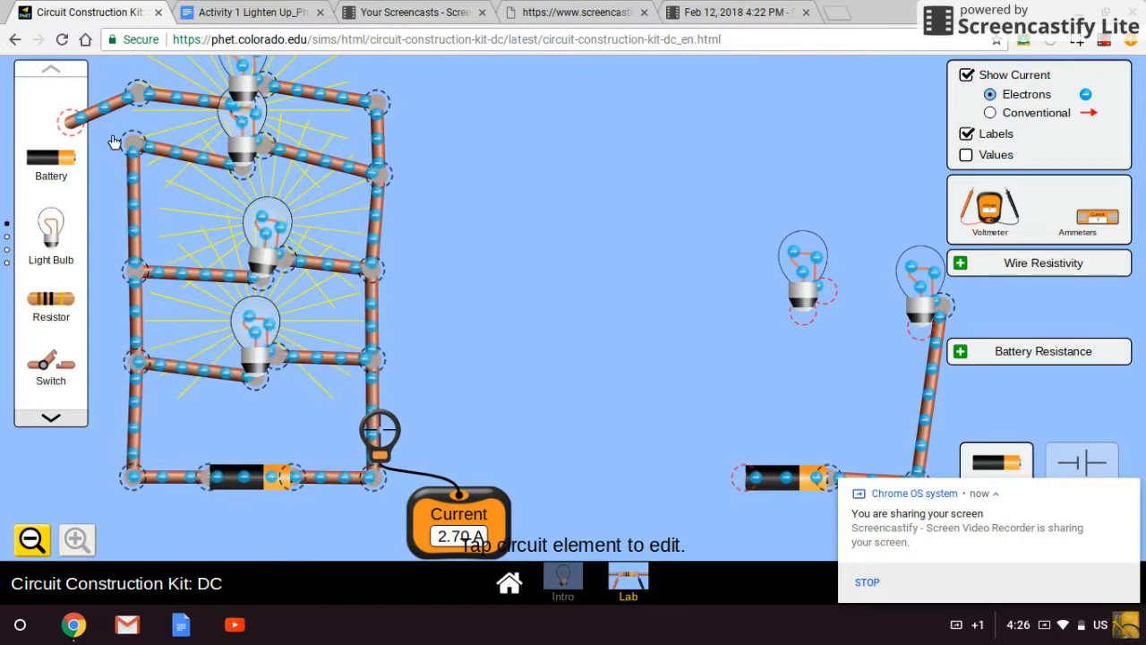
drag(115, 142, 113, 144)
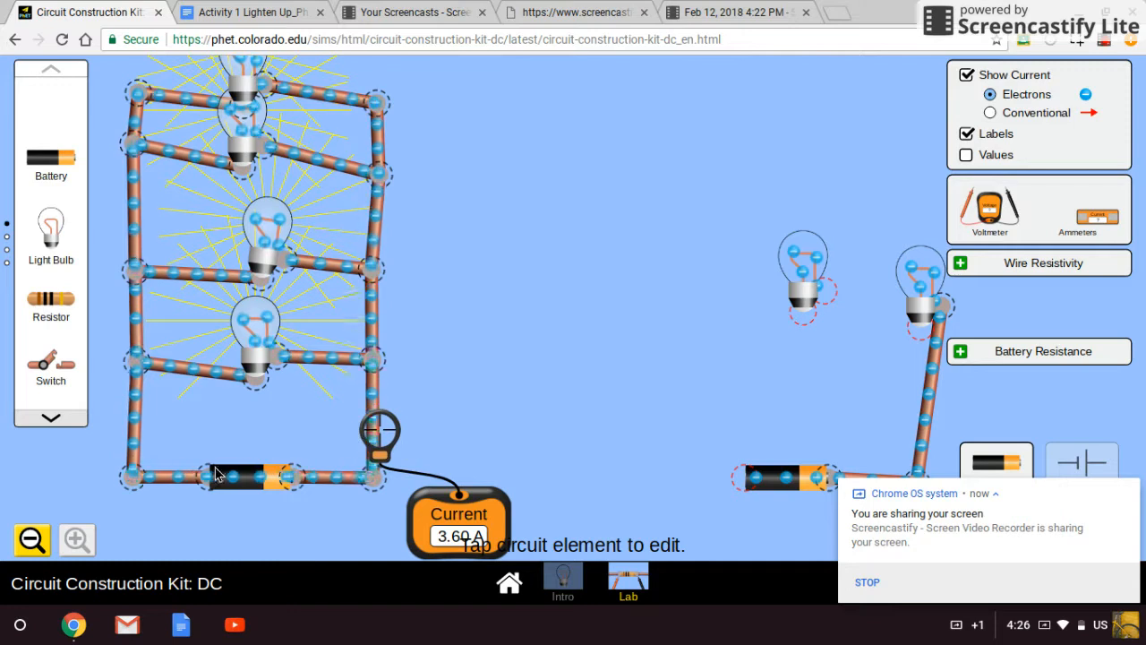
- Cut the main line at the lower right junction beside the battery and rejoin the two wire ends
click(370, 478)
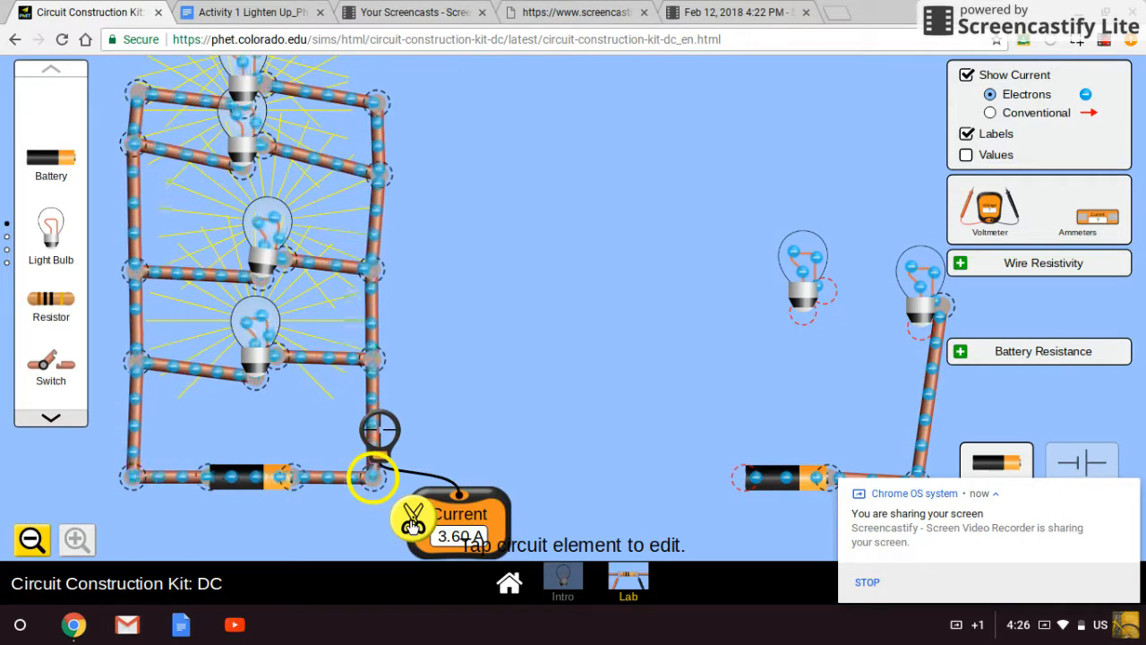
click(413, 524)
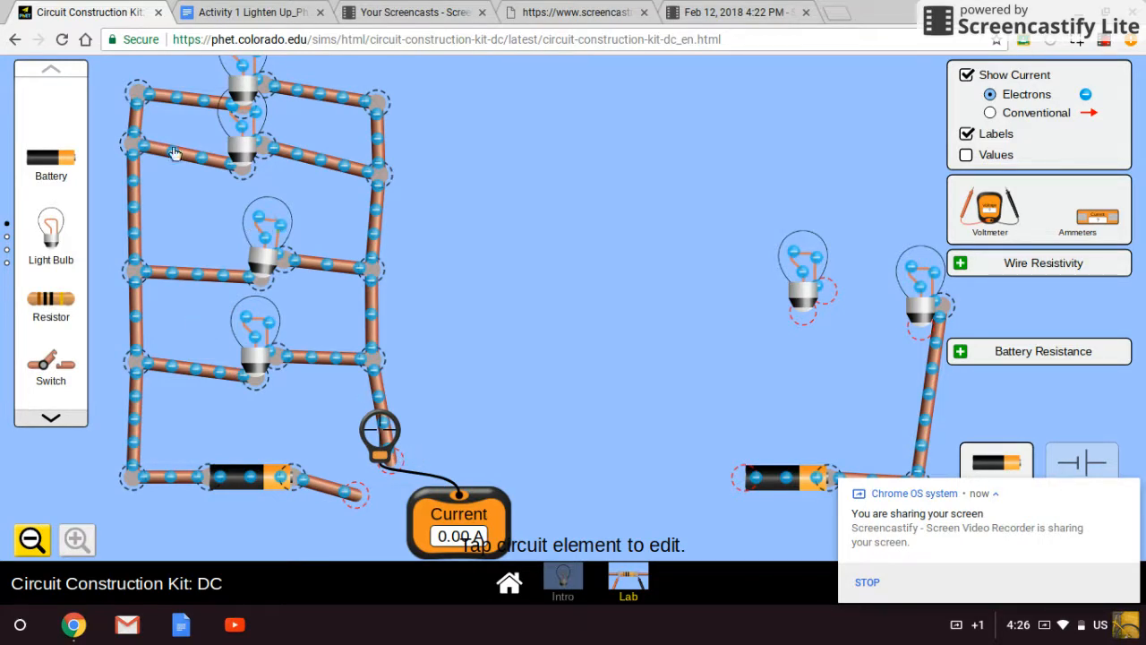
drag(370, 494, 381, 460)
- Disconnect the third bulb from the top at its side contact, and reconnect its wire
click(283, 264)
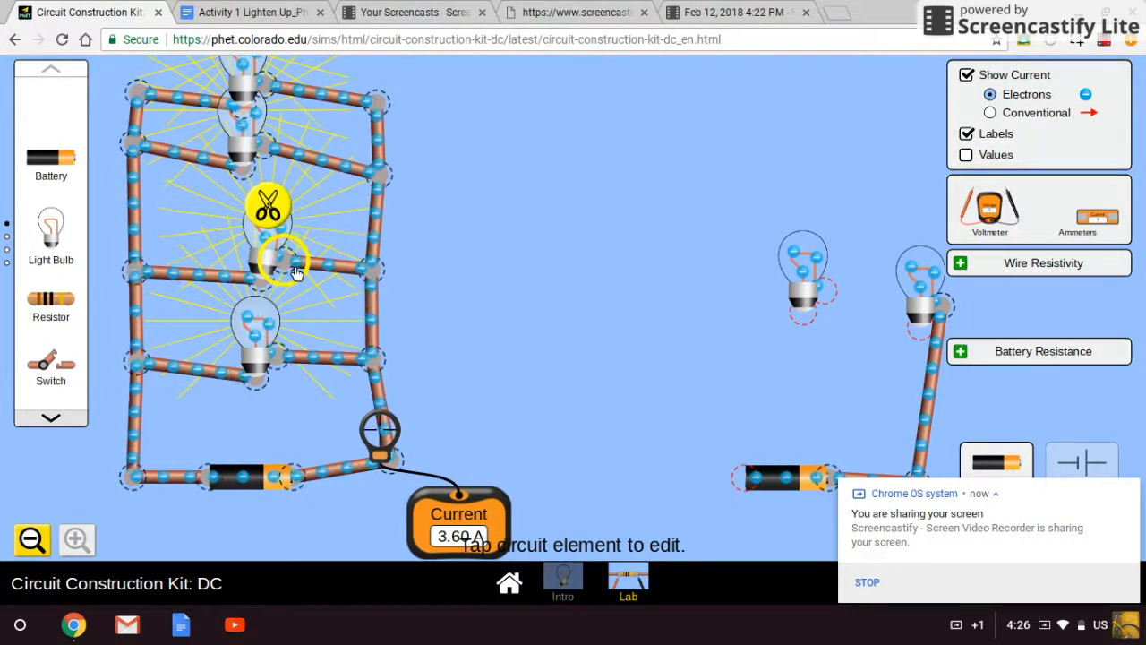
click(263, 200)
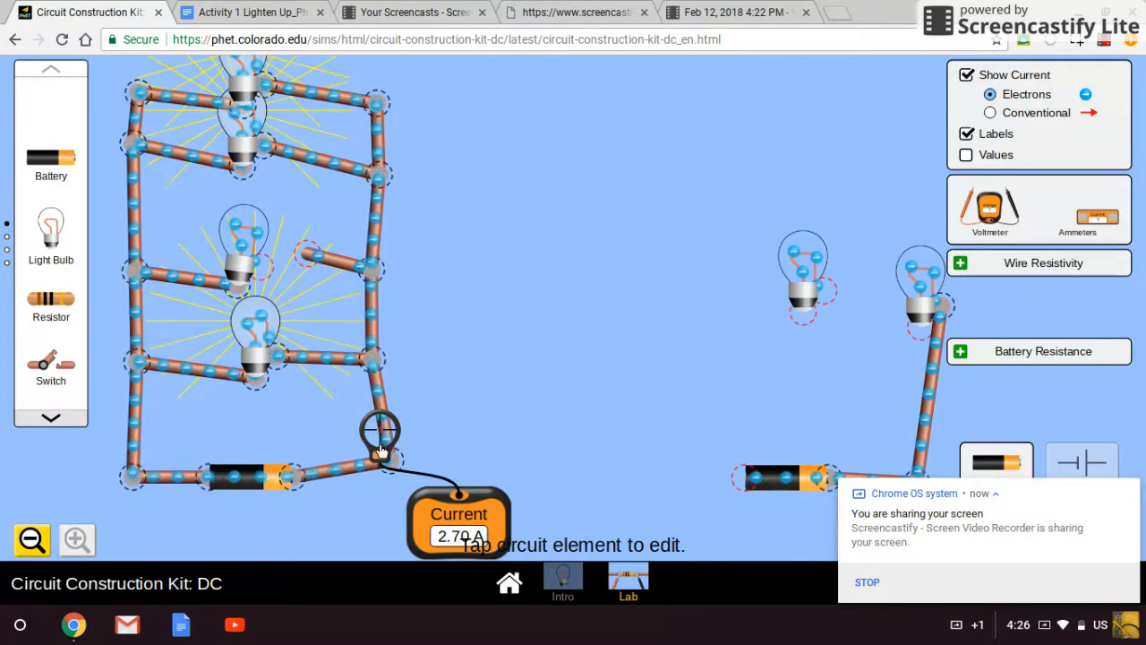
drag(310, 255, 262, 266)
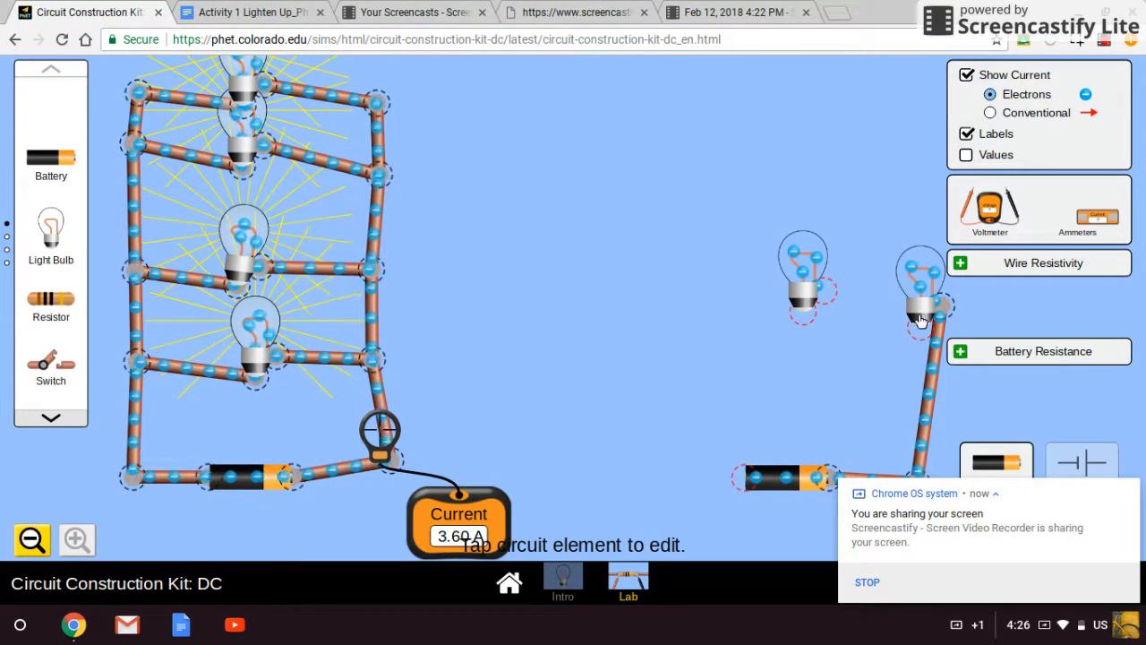
- Move the loose bulb up out of the way and swing the second battery's bulb toward the middle of the workspace
drag(808, 300, 698, 136)
drag(922, 312, 711, 294)
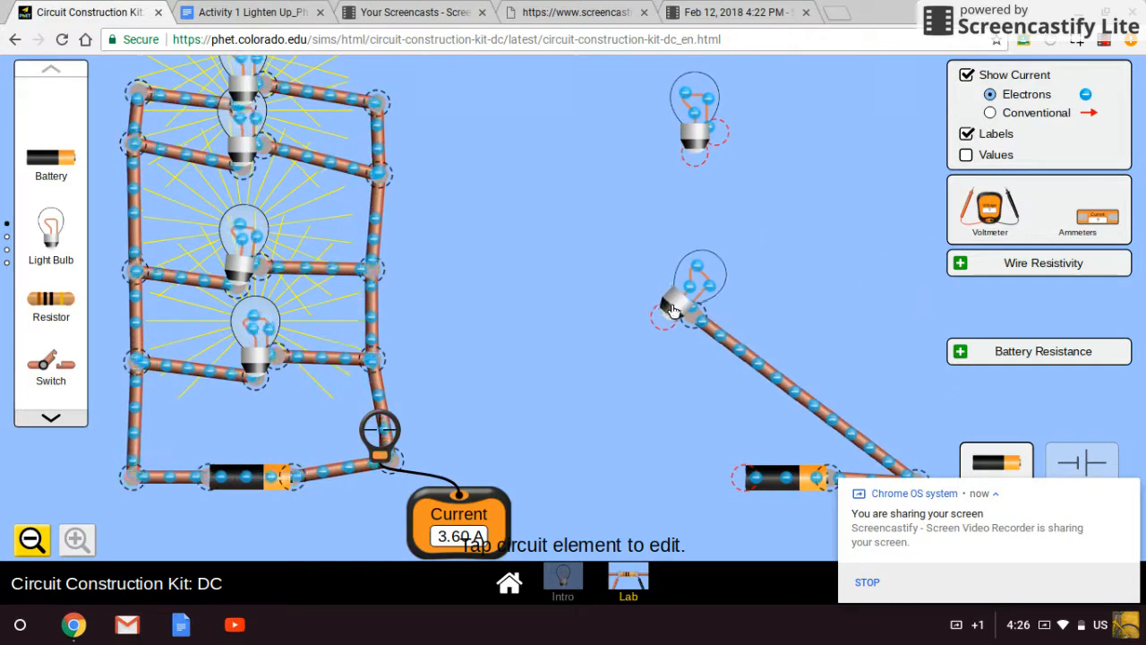
- Cut free the short wire between the two upper right junctions and use it to join the separate bulb's base to its battery
click(376, 98)
click(420, 75)
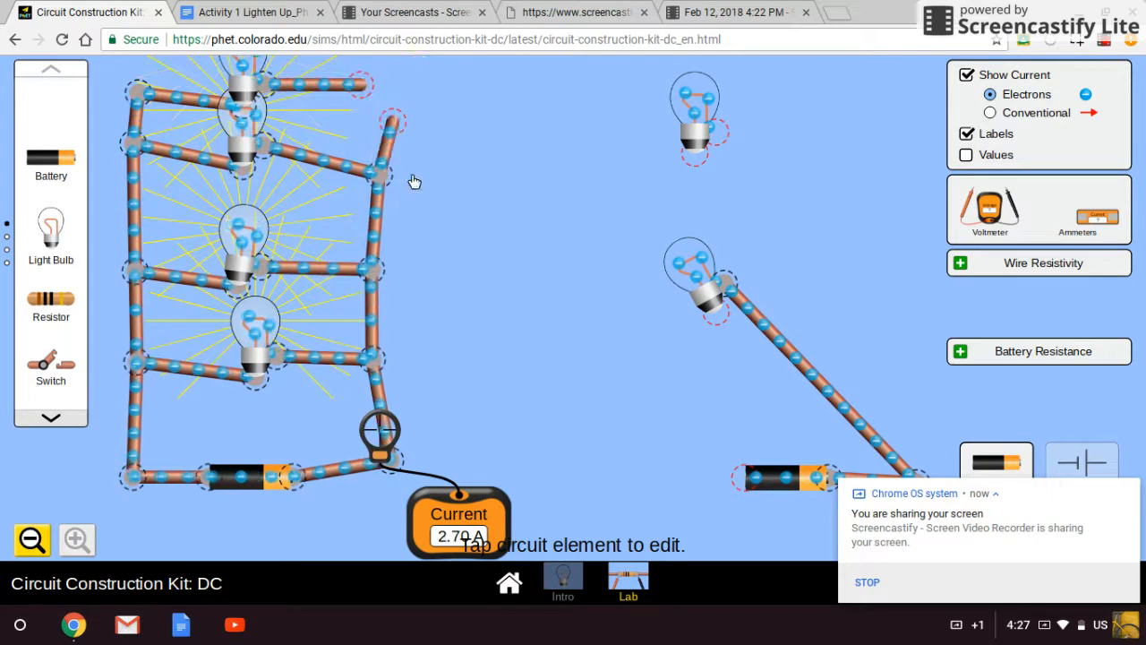
click(376, 175)
click(428, 188)
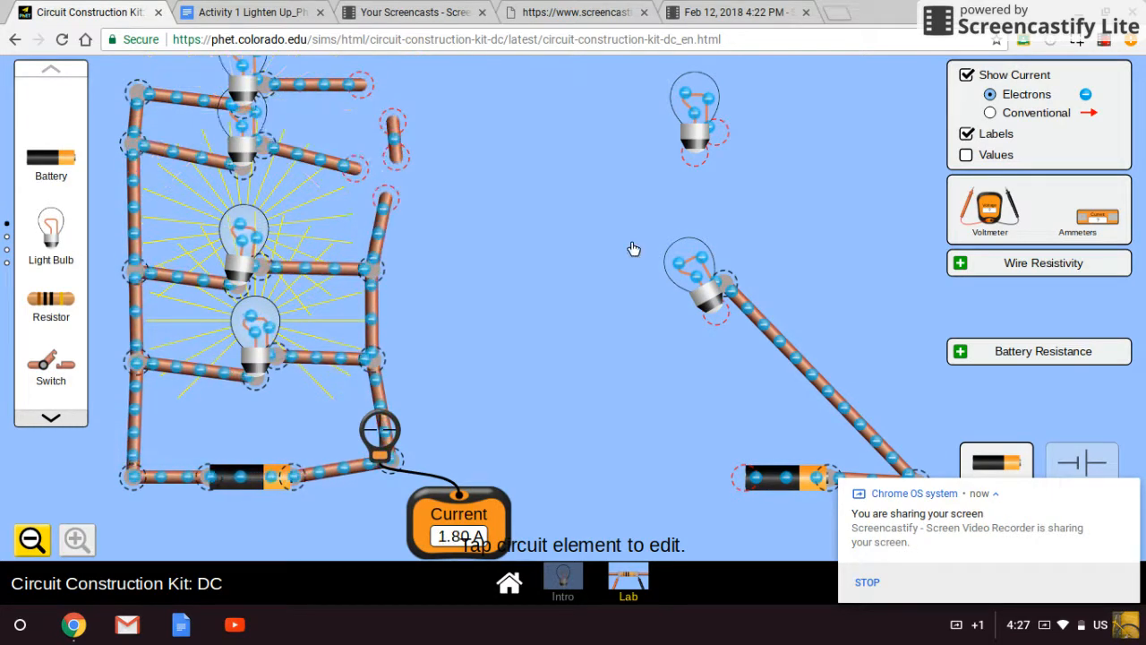
drag(396, 160, 720, 329)
drag(394, 123, 739, 478)
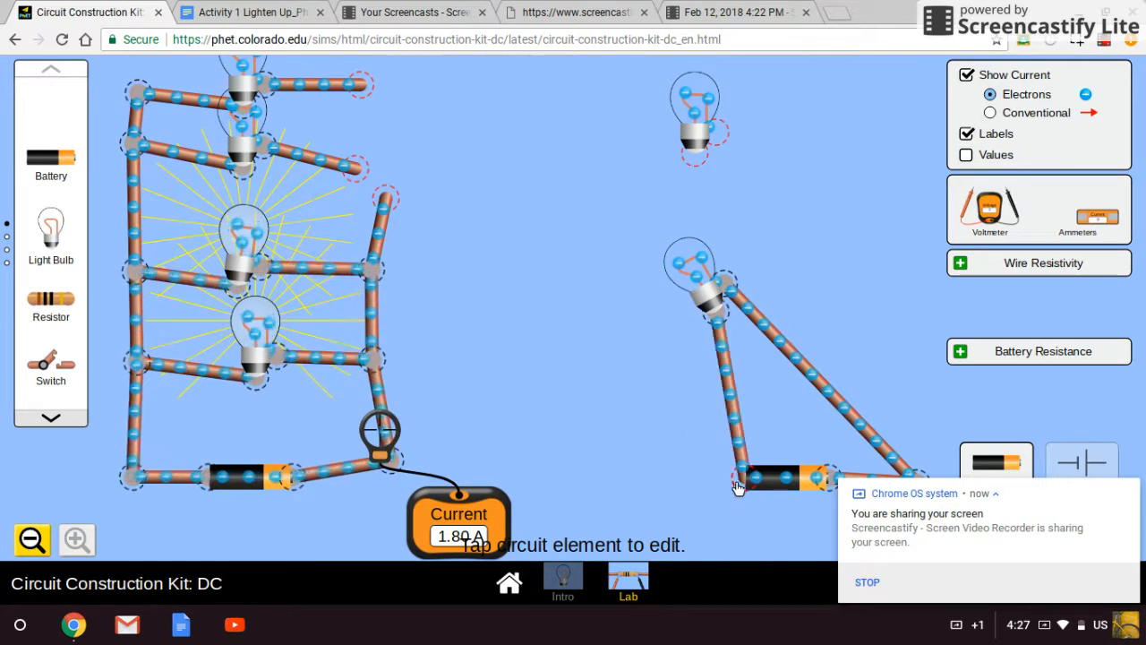
- Move the ammeter and its probe beside the single-bulb circuit and disconnect the bulb's side contact from the long wire
drag(475, 537, 624, 501)
drag(394, 419, 633, 320)
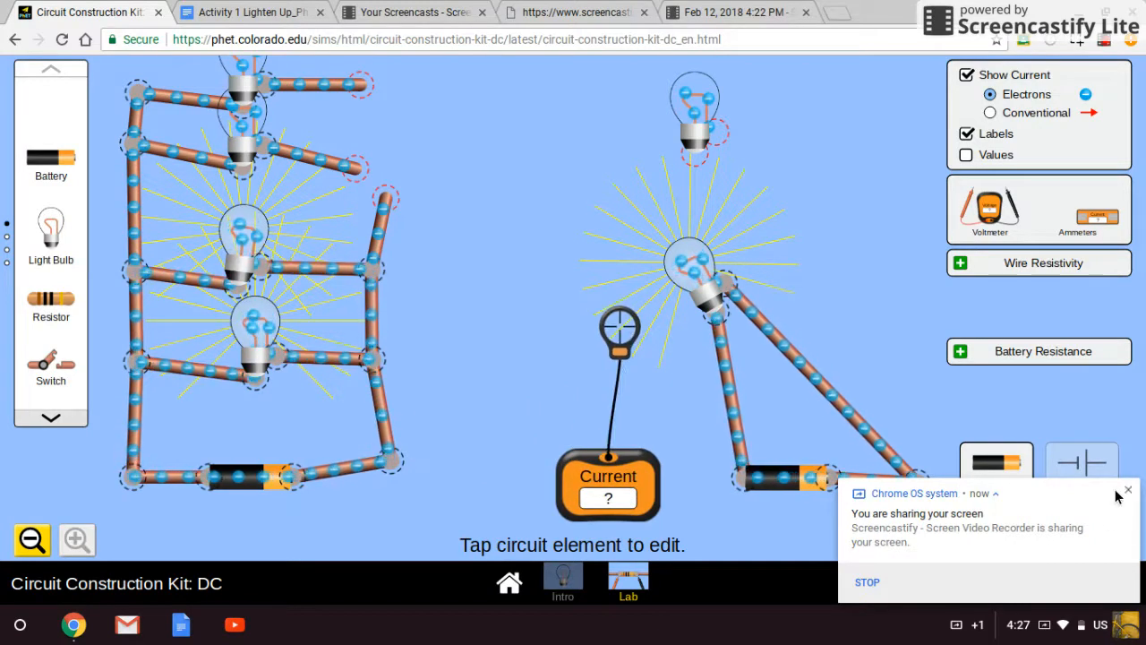
click(721, 282)
click(710, 229)
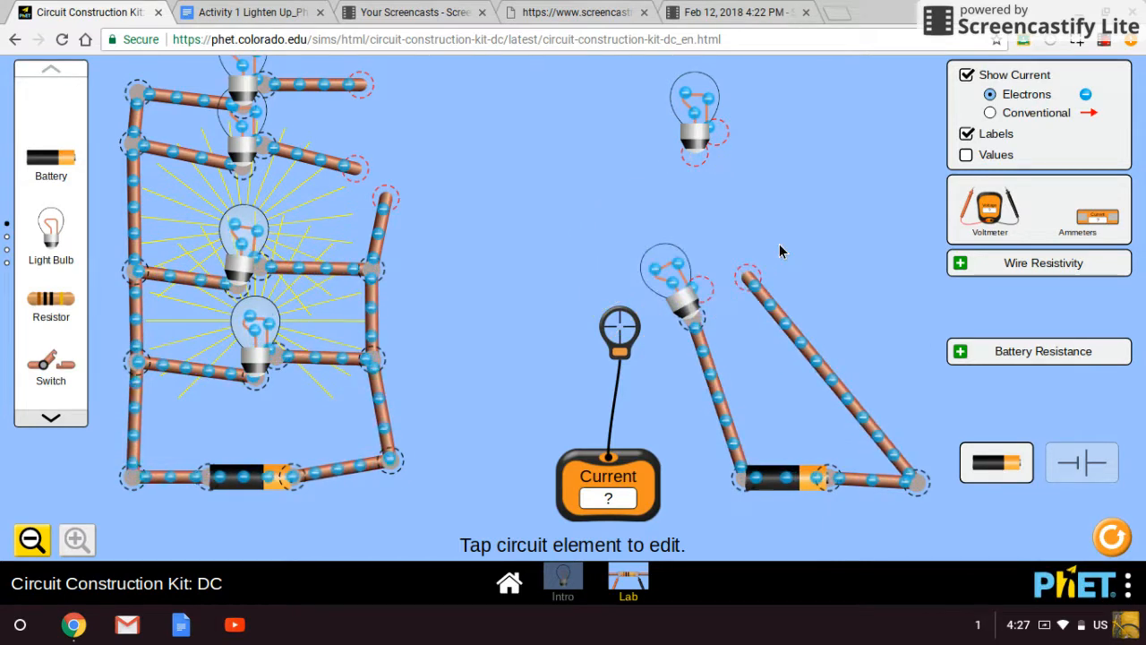